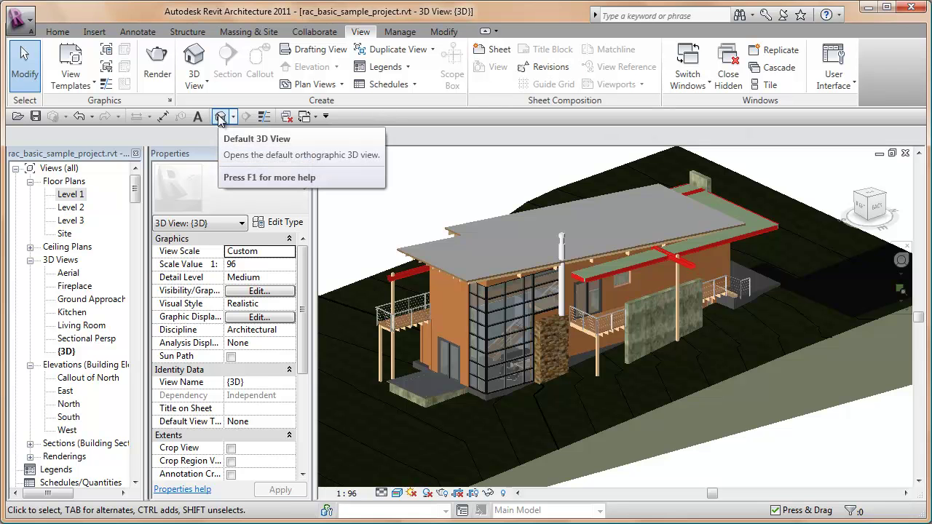
# Step: Open the Level 1 floor plan and return to the default 3D view
pyautogui.doubleClick(70, 194)
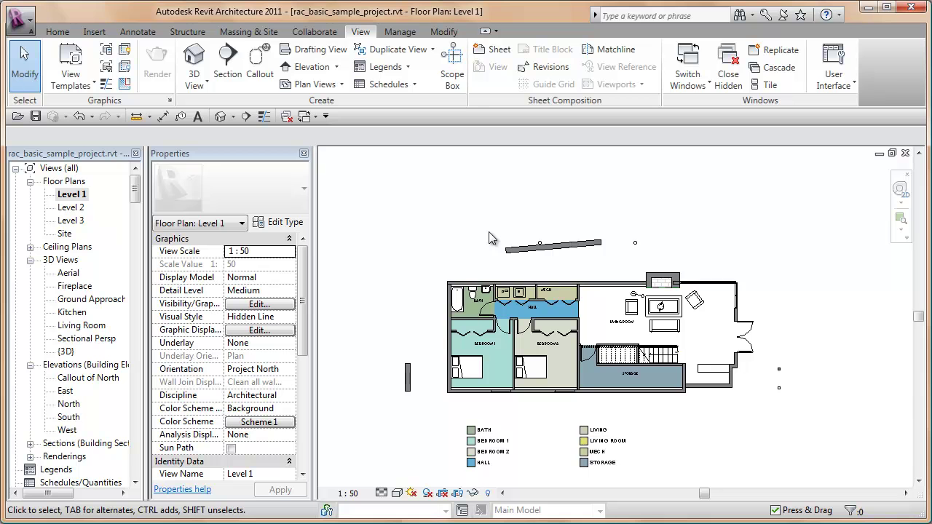
pyautogui.click(220, 116)
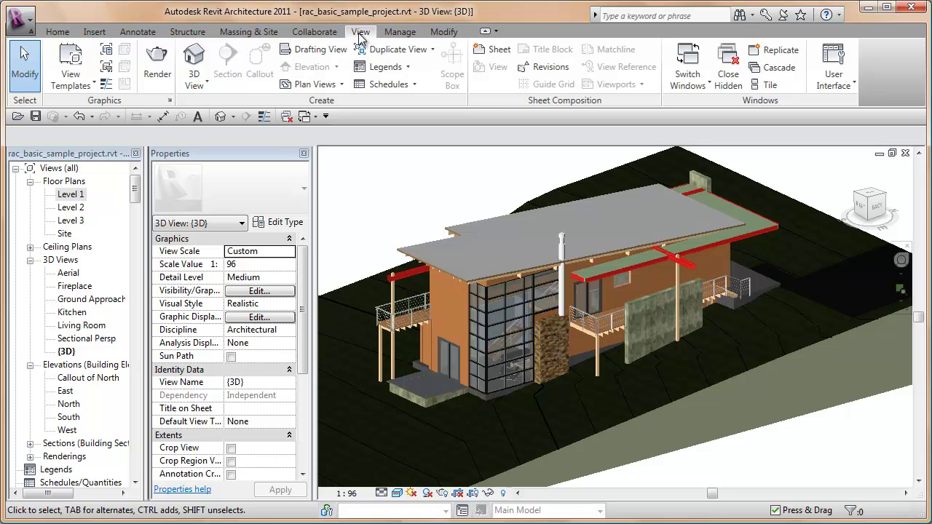
pyautogui.click(207, 86)
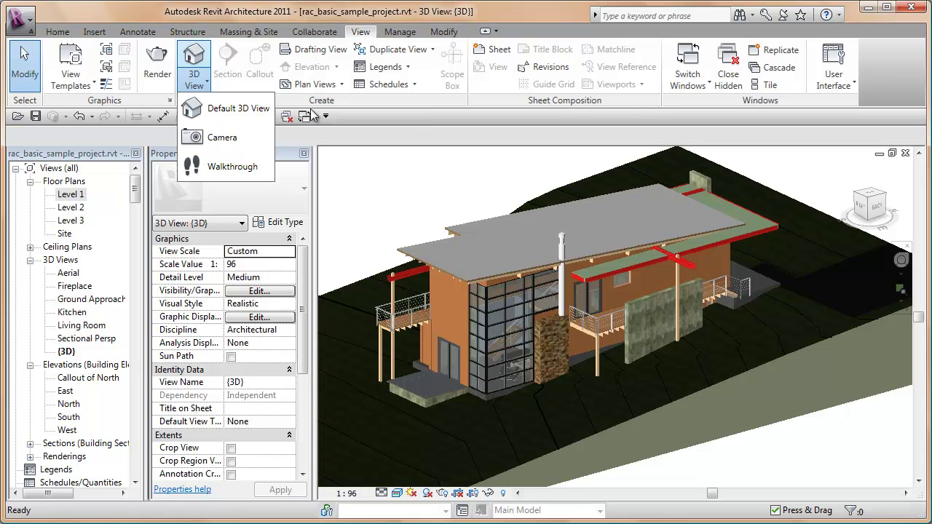
pyautogui.click(376, 117)
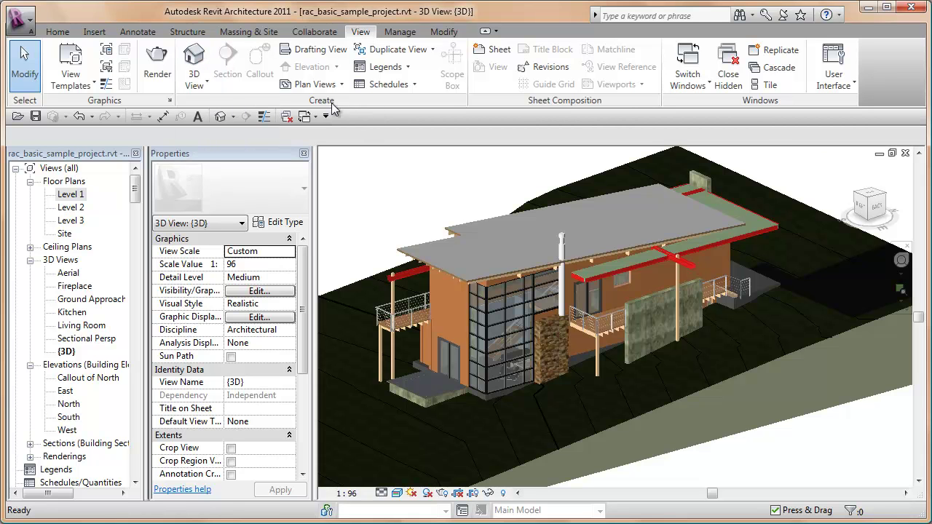
pyautogui.click(209, 85)
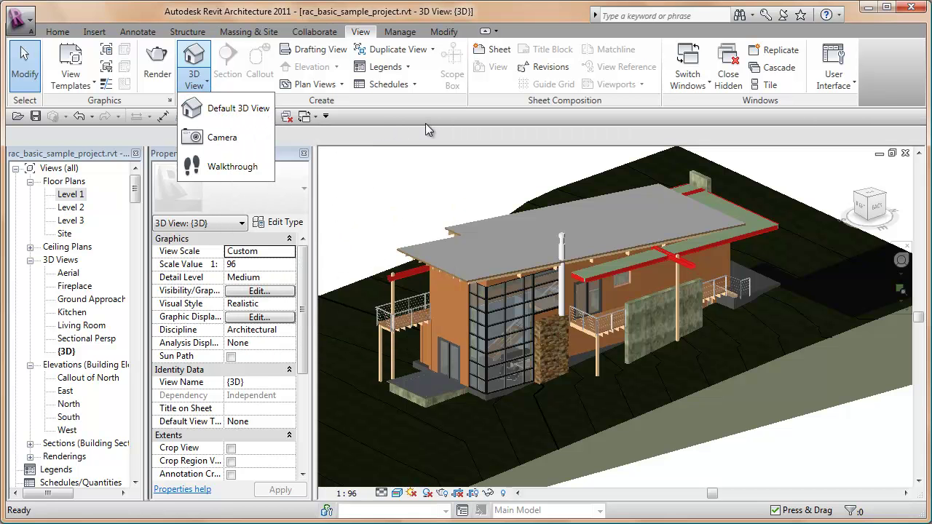
pyautogui.click(428, 117)
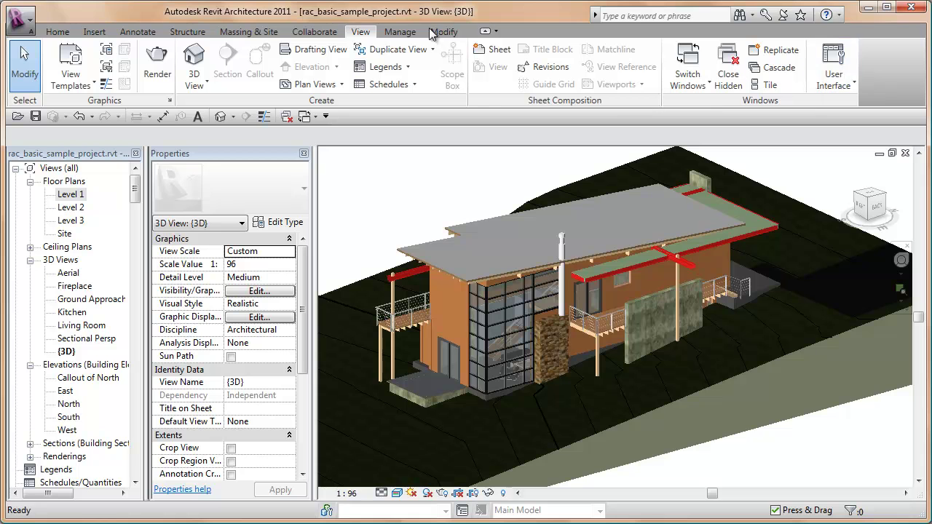
# Step: Open the keyboard shortcut settings, search the commands for 3D, and clear the search
pyautogui.click(854, 83)
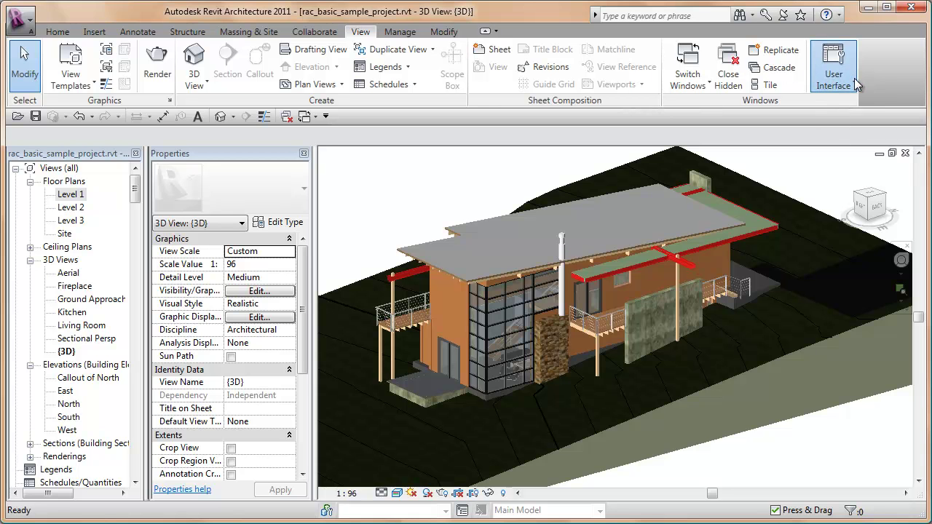
pyautogui.click(845, 265)
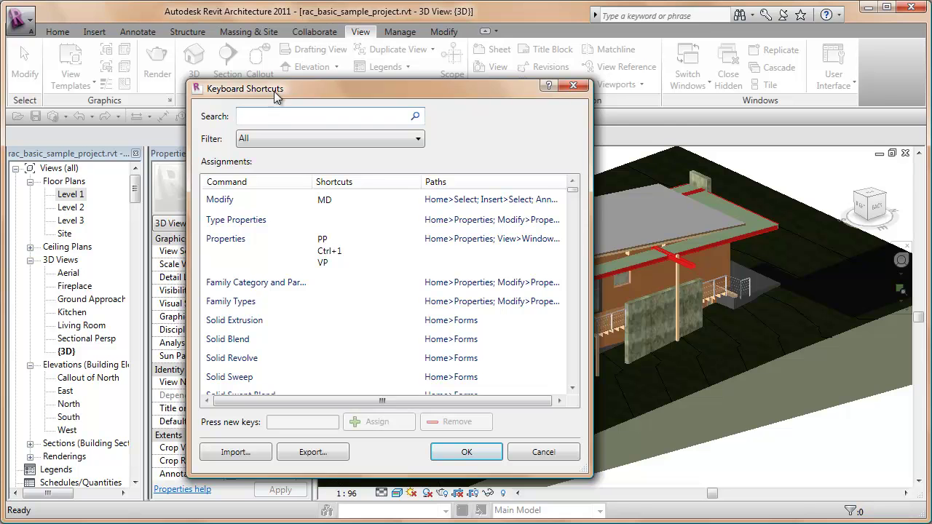
pyautogui.moveTo(291, 96); pyautogui.dragTo(369, 138)
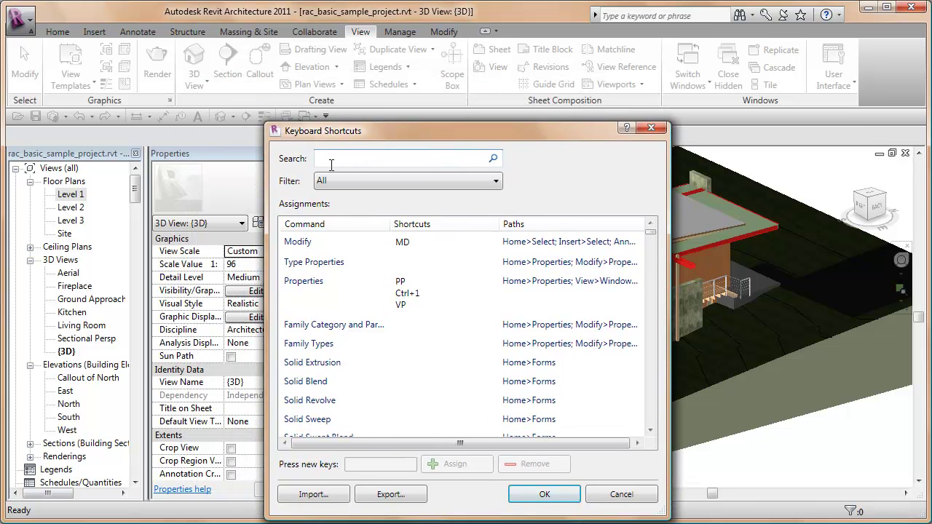
pyautogui.write('3D')
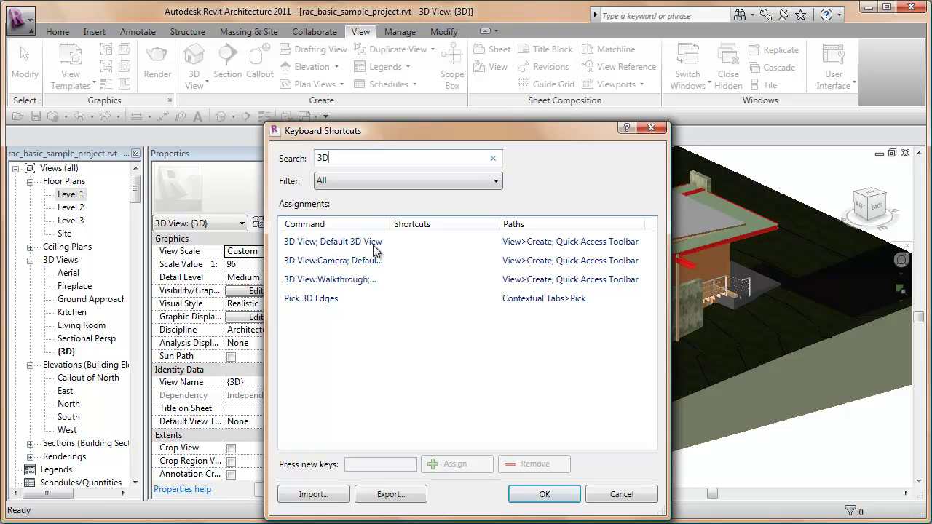
pyautogui.doubleClick(399, 157)
pyautogui.press('BackSpace')
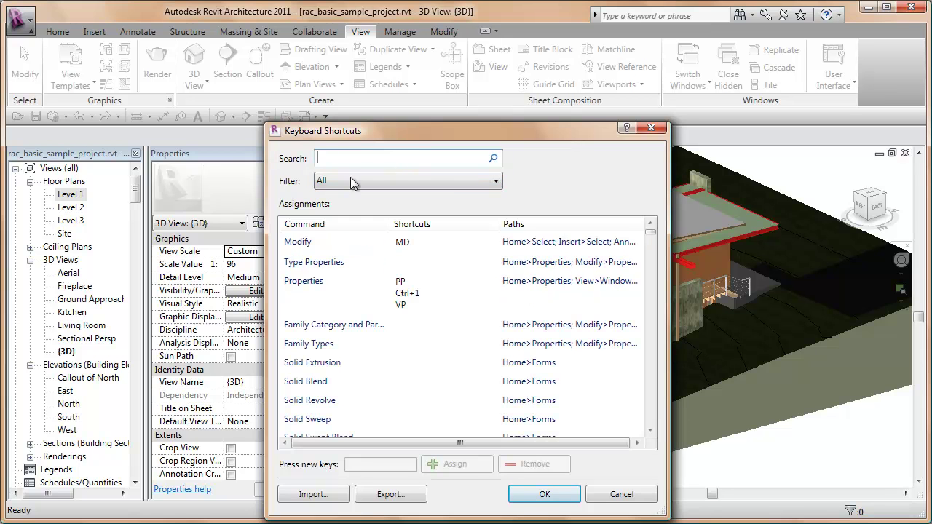
# Step: Filter the shortcut assignments to View Tab commands and select the Default 3D View command
pyautogui.click(495, 181)
pyautogui.scroll(-3, 496, 269)
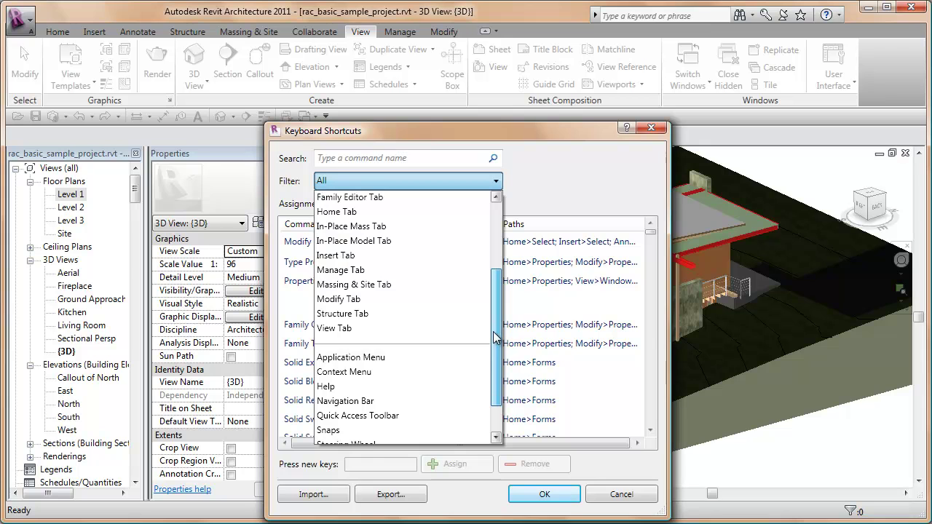
pyautogui.click(353, 327)
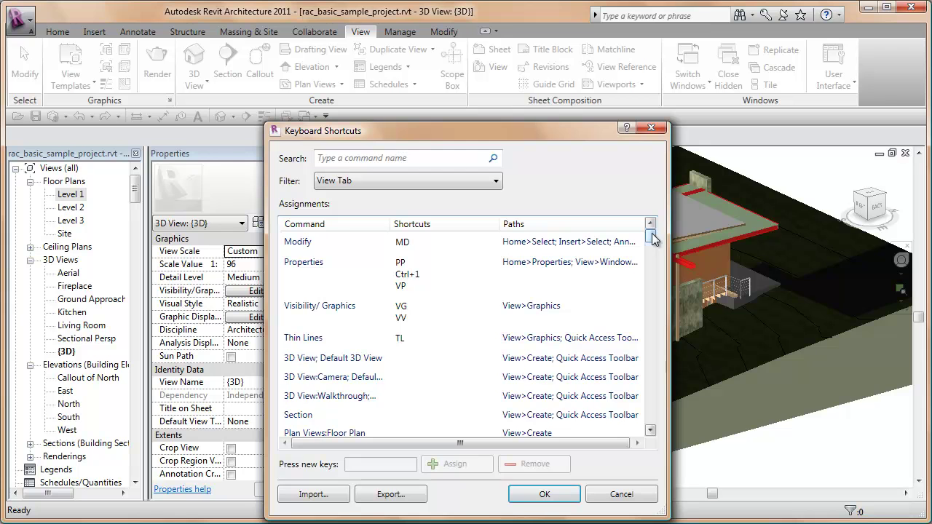
pyautogui.moveTo(653, 242); pyautogui.dragTo(651, 245)
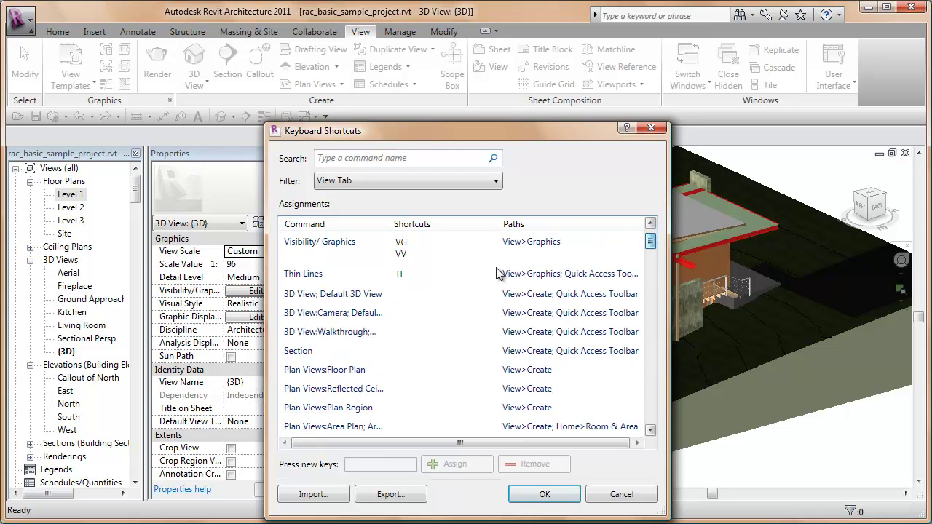
pyautogui.click(335, 298)
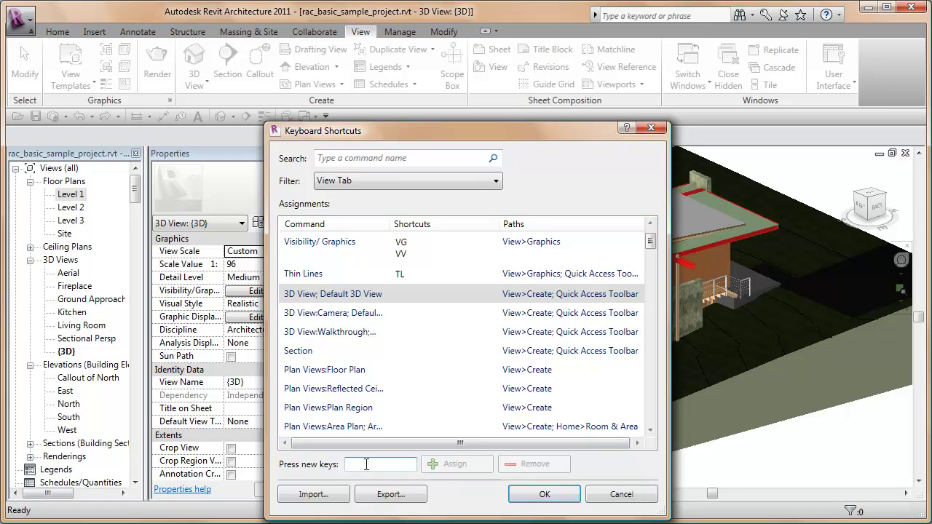
# Step: Examine the View Tab assignments sorted by command, by shortcut in both directions, and by path
pyautogui.click(496, 180)
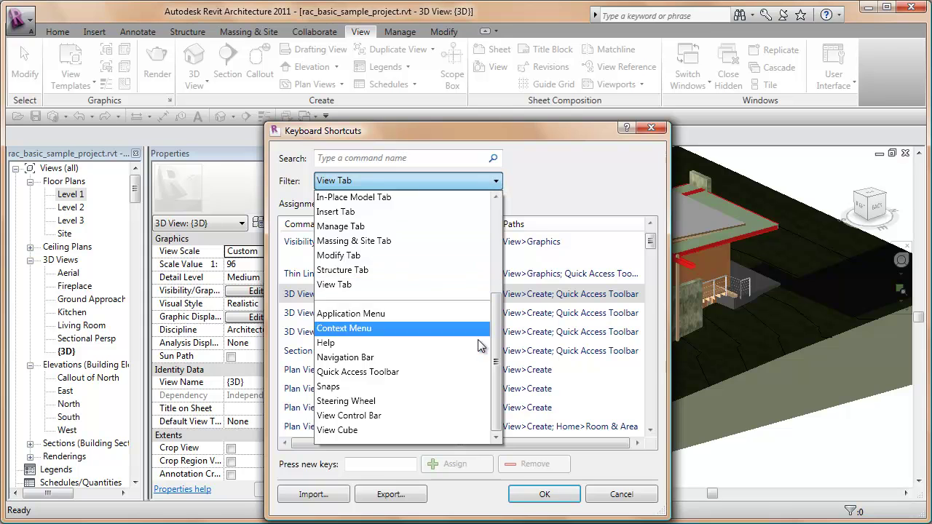
pyautogui.click(554, 195)
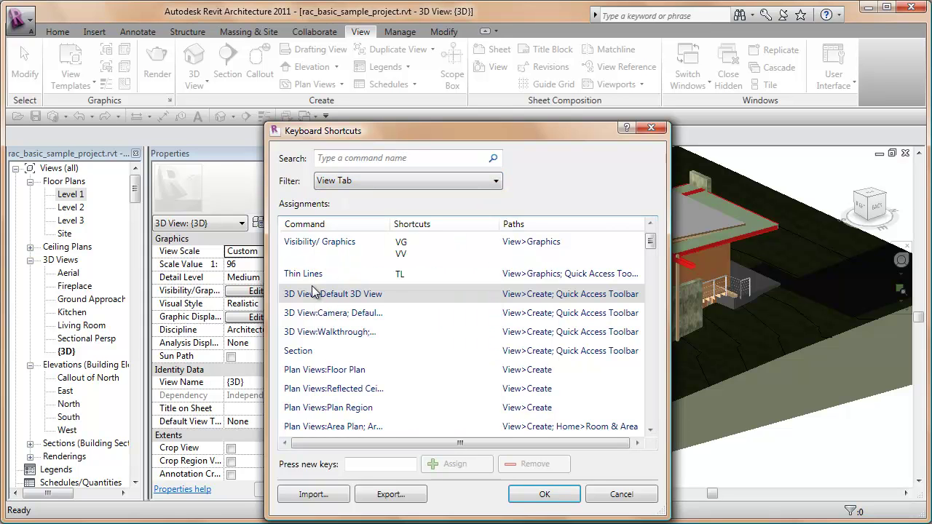
pyautogui.click(309, 224)
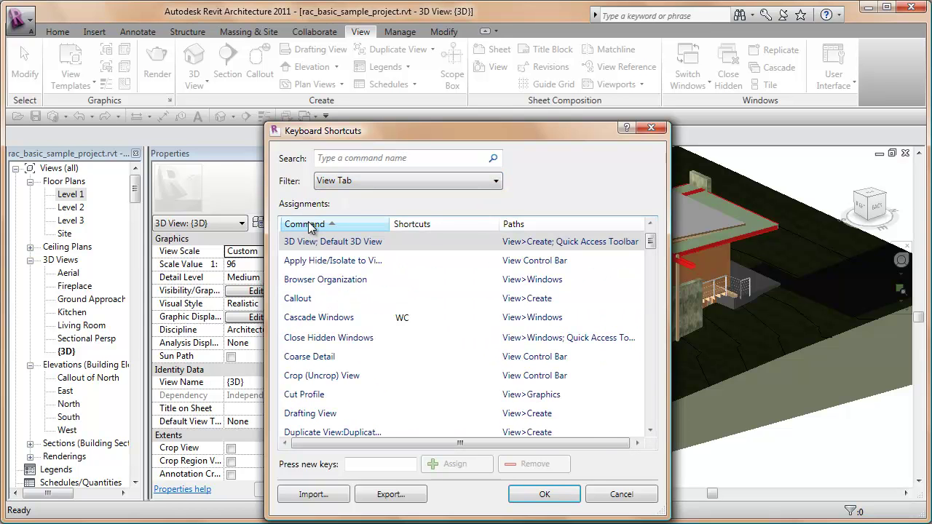
pyautogui.click(424, 226)
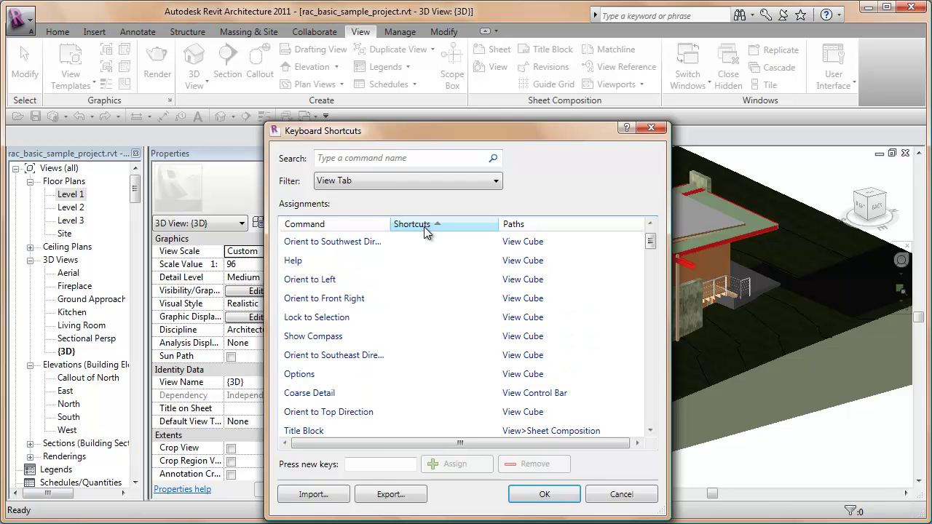
pyautogui.click(460, 225)
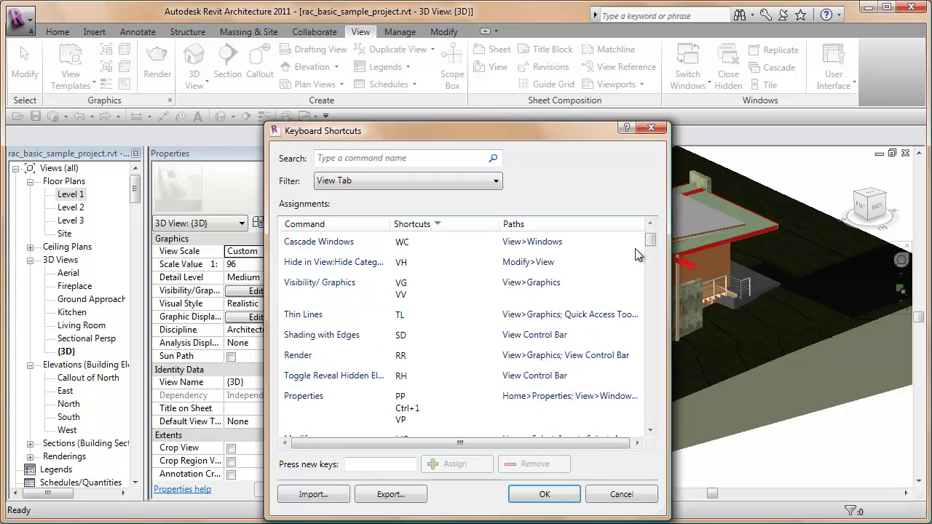
pyautogui.moveTo(649, 240)
pyautogui.mouseDown()
pyautogui.moveTo(656, 268)
pyautogui.moveTo(654, 226)
pyautogui.mouseUp()
pyautogui.click(563, 224)
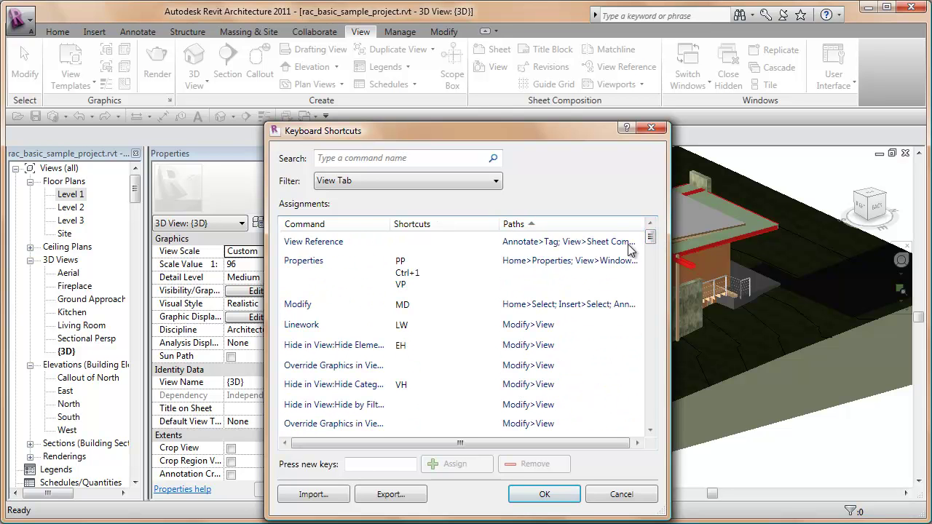
pyautogui.click(333, 225)
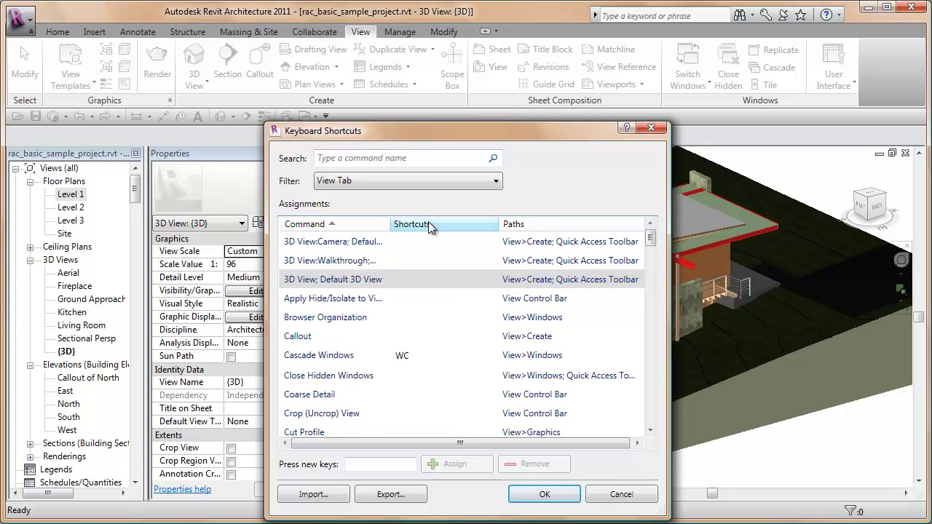
pyautogui.click(429, 223)
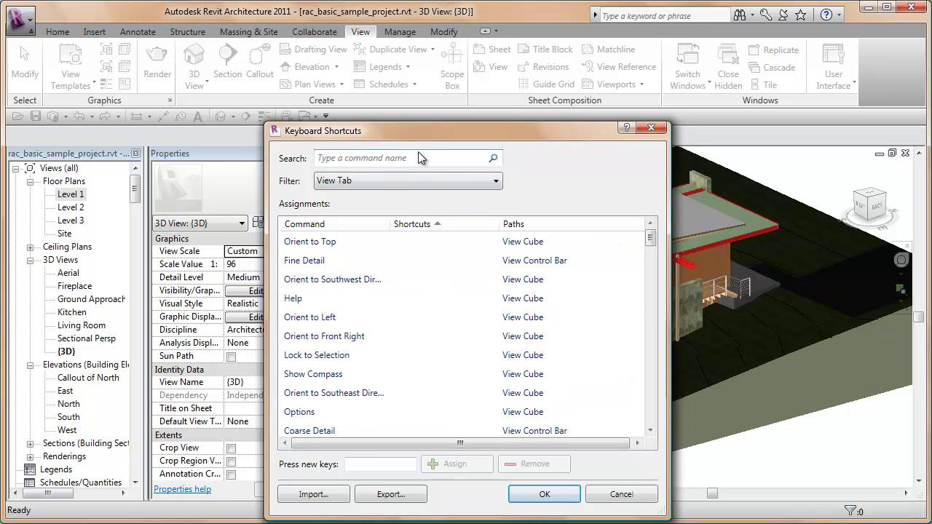
# Step: Search the commands for 3D, assign the shortcut Fn2 to Default 3D View, and accept the shortcut settings
pyautogui.click(438, 158)
pyautogui.write('3')
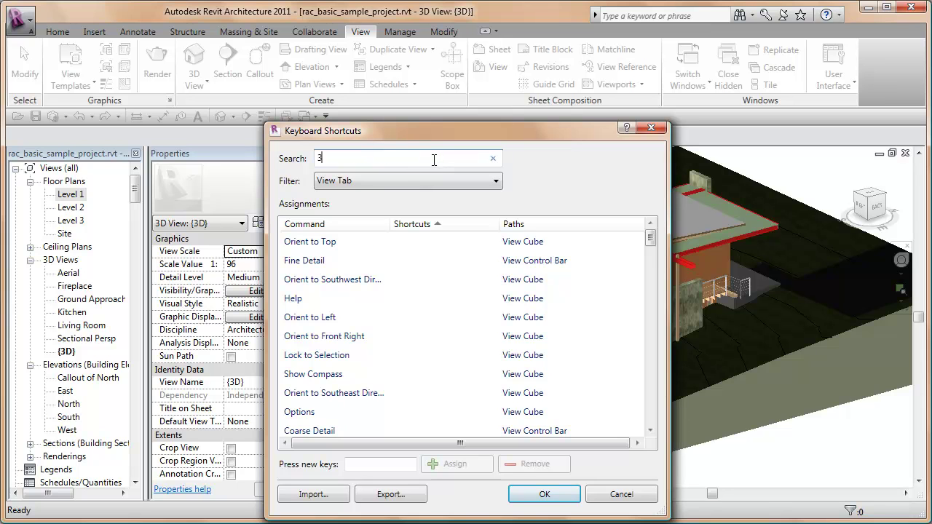
pyautogui.write('D')
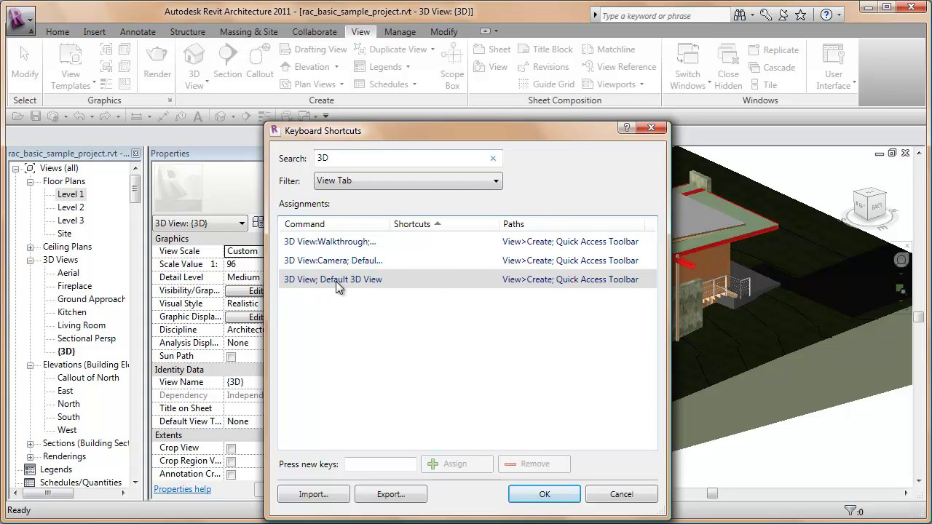
pyautogui.click(372, 463)
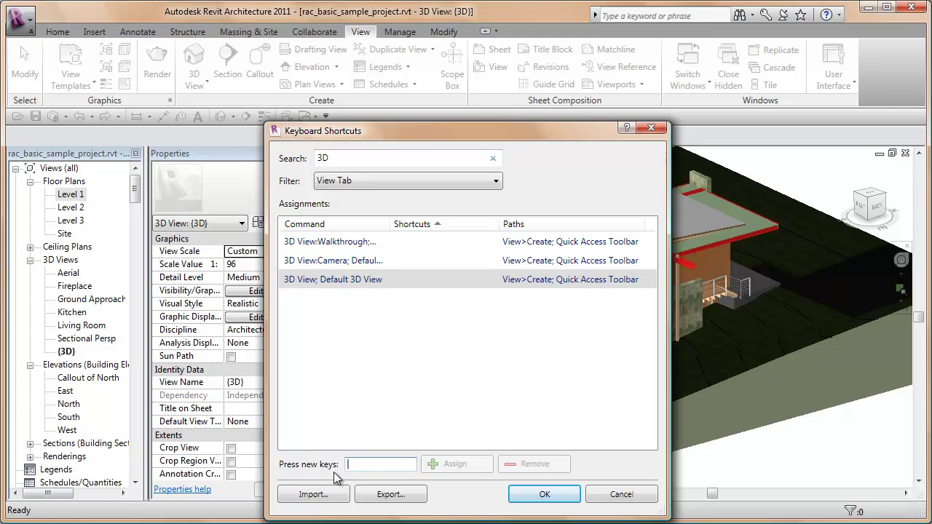
pyautogui.write('Fn2')
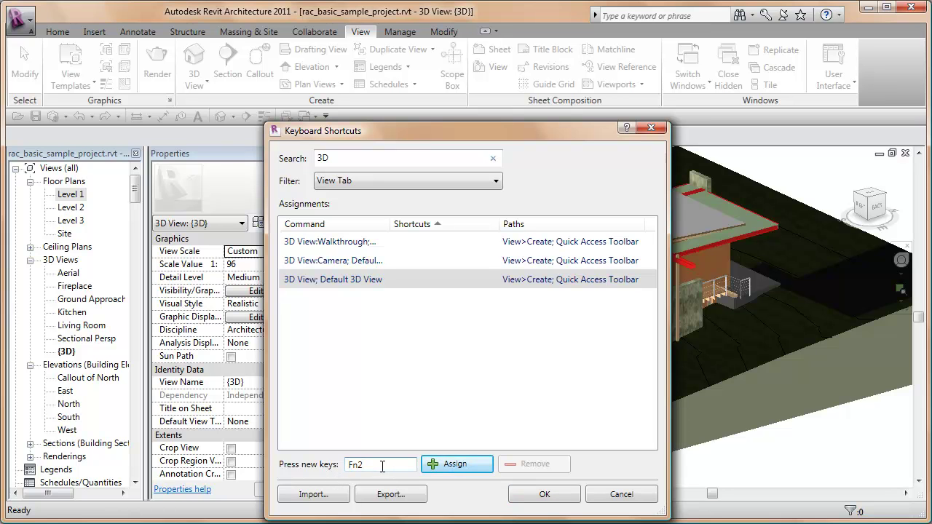
pyautogui.click(461, 466)
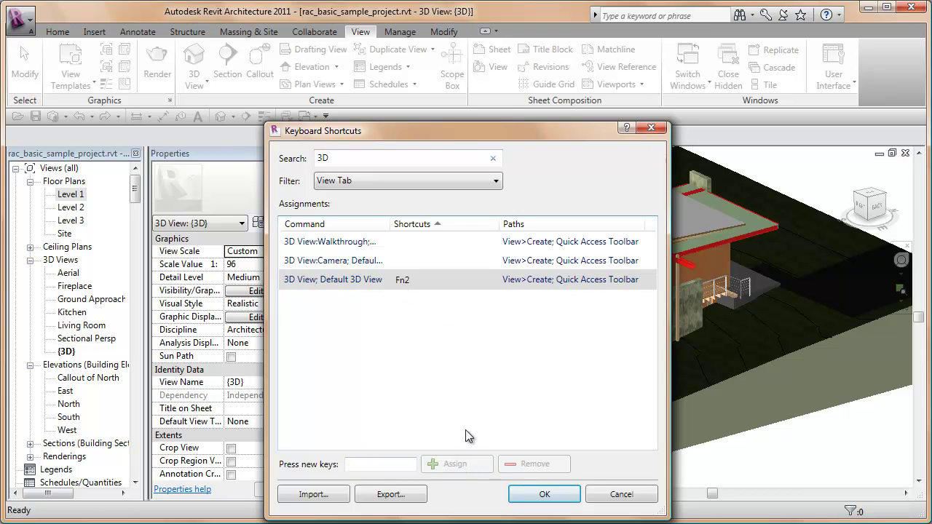
pyautogui.click(544, 494)
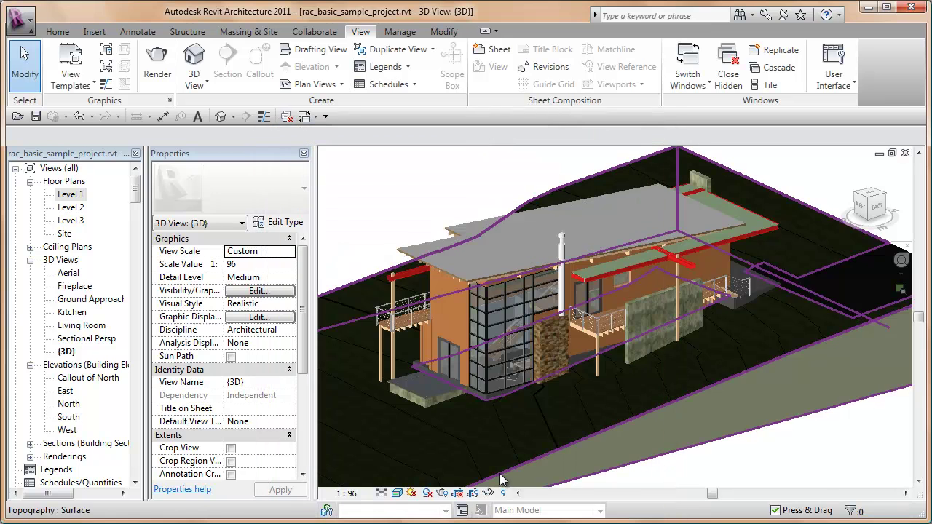
# Step: Open the Level 2 floor plan and switch back to the 3D view from the keyboard
pyautogui.doubleClick(80, 208)
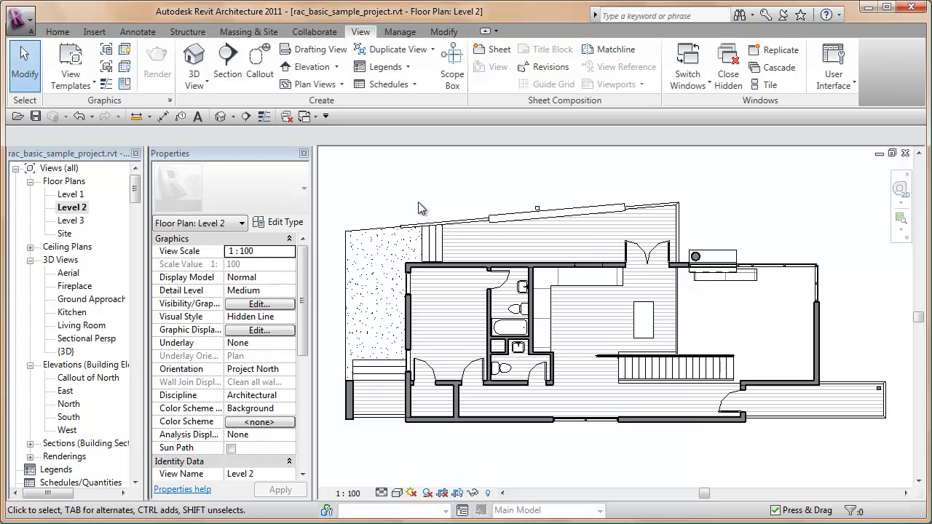
pyautogui.hotkey('ctrl', 'Tab')
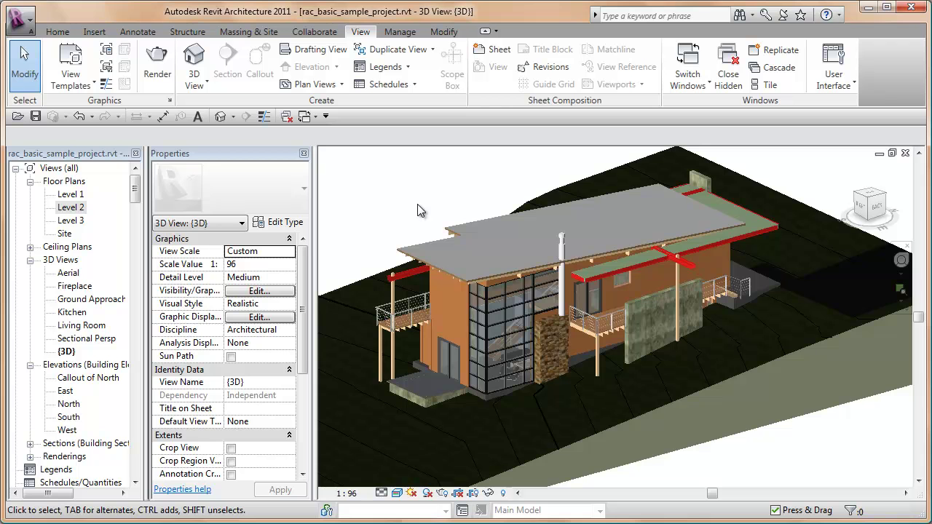
# Step: Look up the Keyboard Shortcuts command in the shortcut settings by searching for KEY, and leave the settings without changes
pyautogui.click(850, 82)
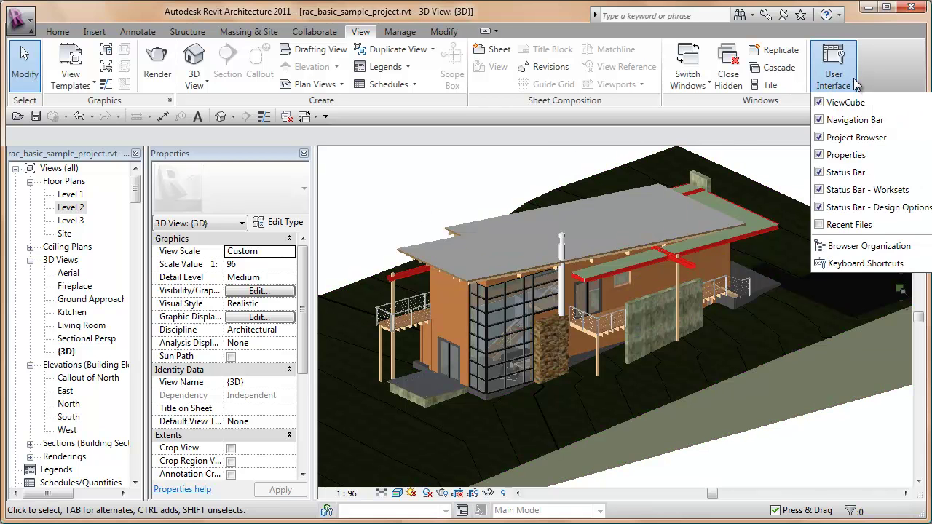
pyautogui.click(835, 265)
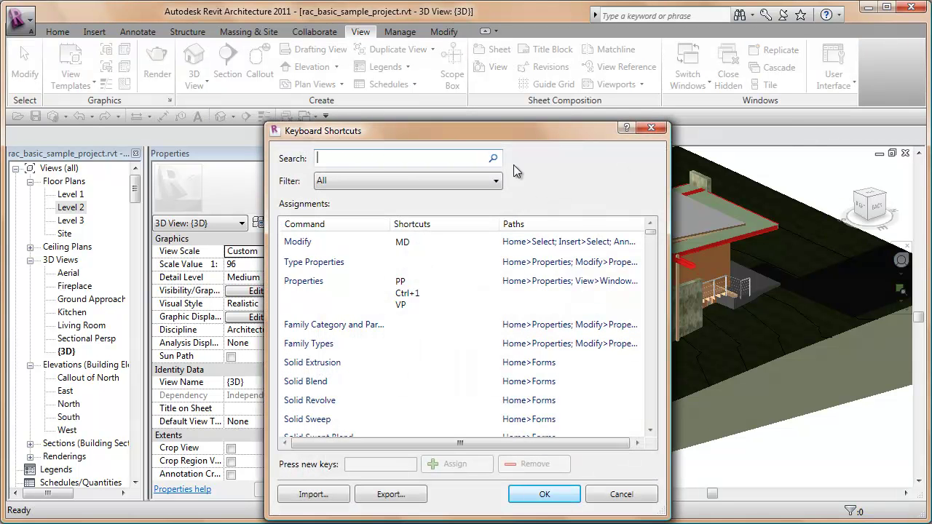
pyautogui.write('KEY')
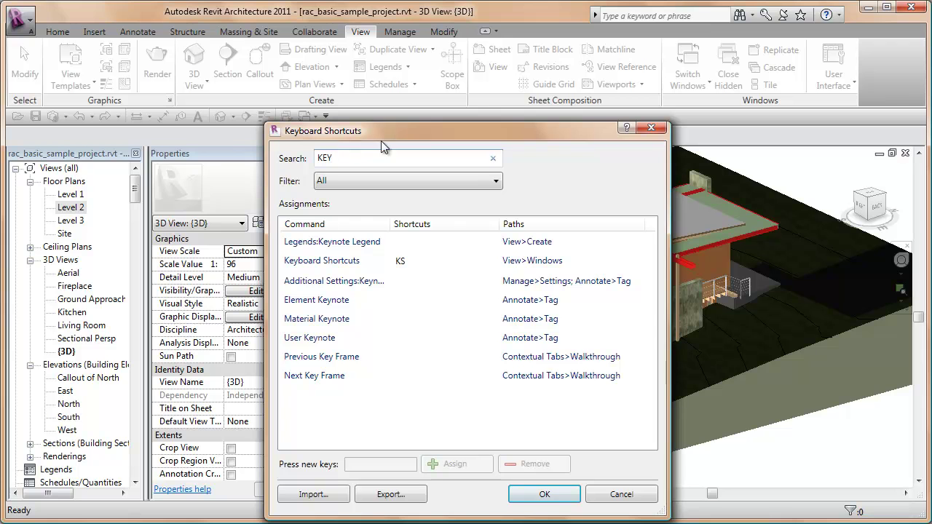
pyautogui.click(319, 265)
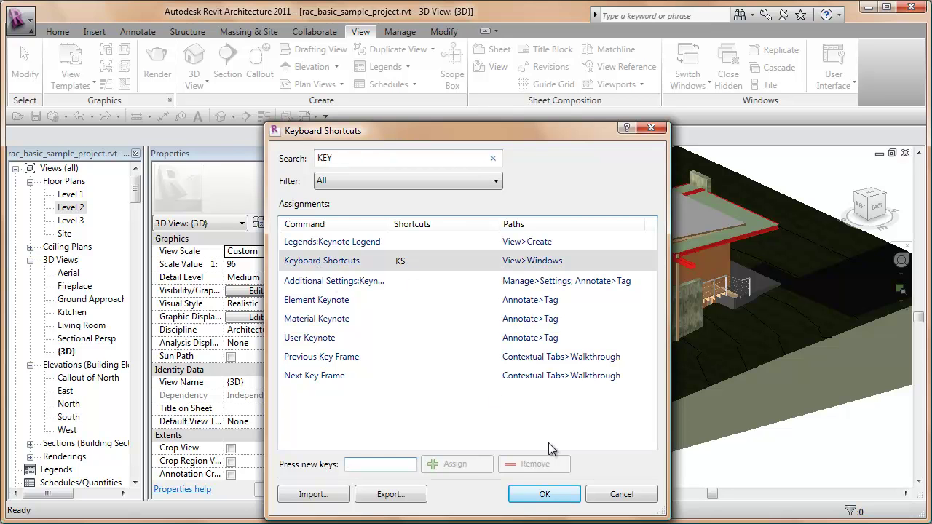
pyautogui.click(621, 494)
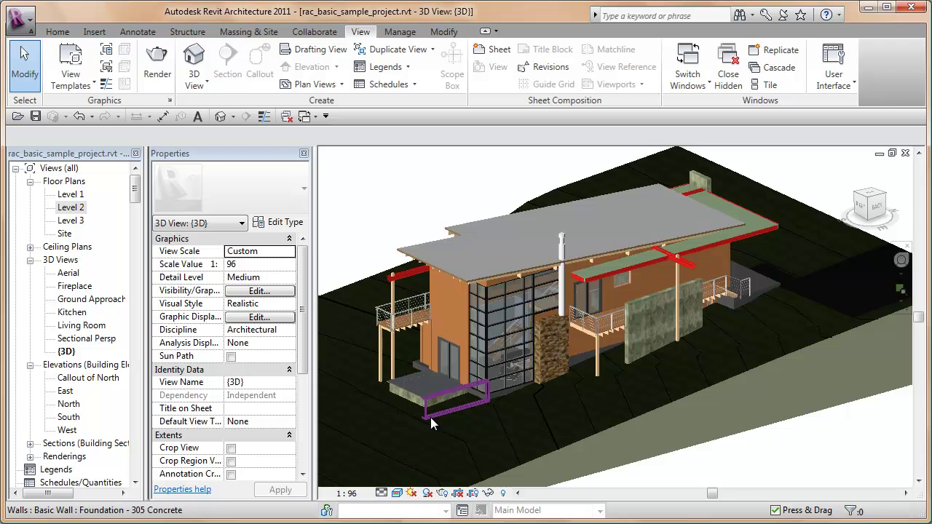
# Step: Reopen the keyboard shortcut settings, search the commands for 3D, and assign Ctrl+B to Default 3D View
pyautogui.press('k')
pyautogui.press('s')
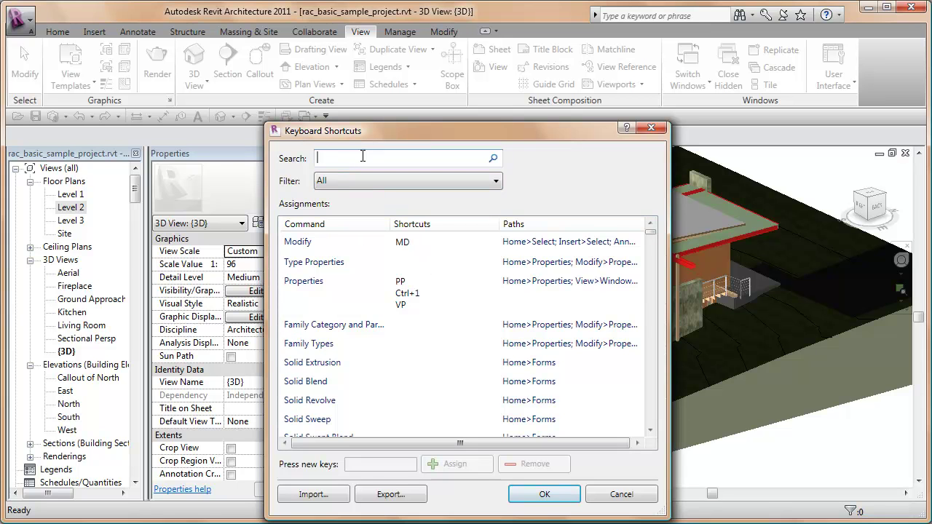
pyautogui.write('3D')
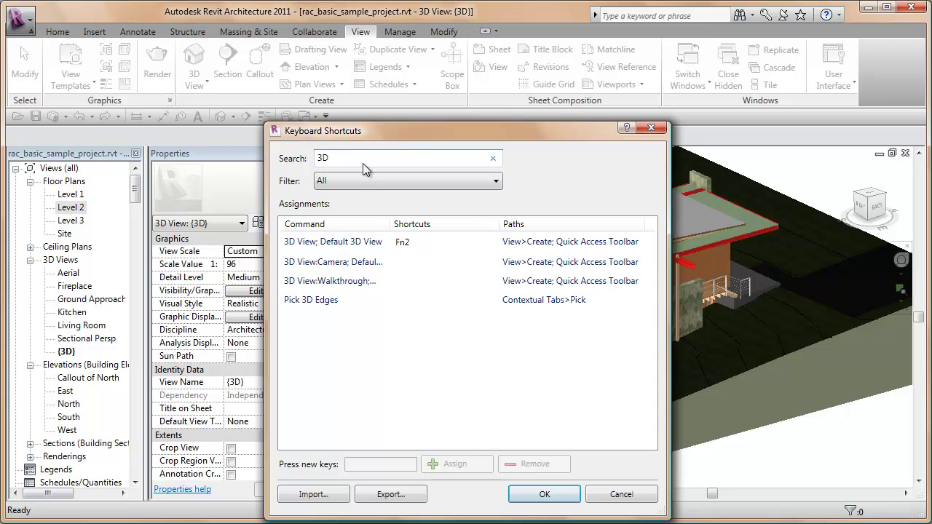
pyautogui.click(338, 245)
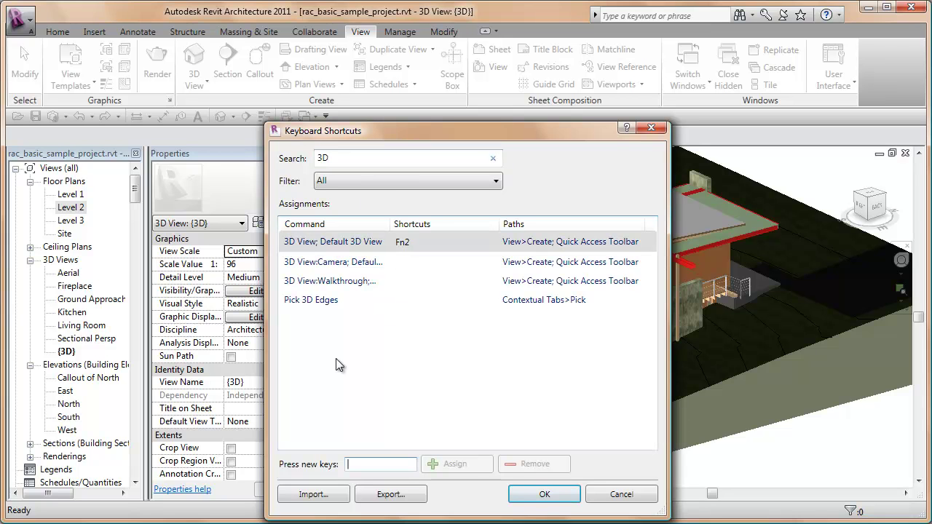
pyautogui.click(434, 243)
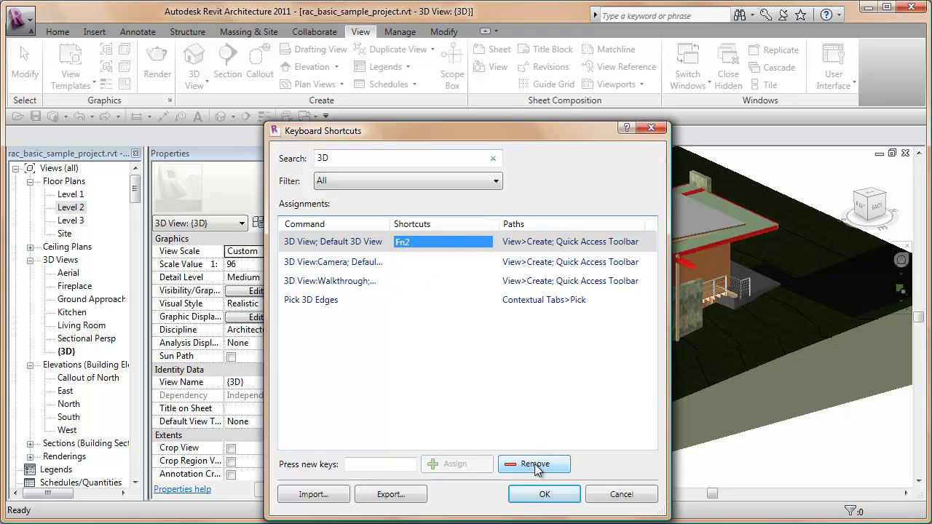
pyautogui.click(351, 463)
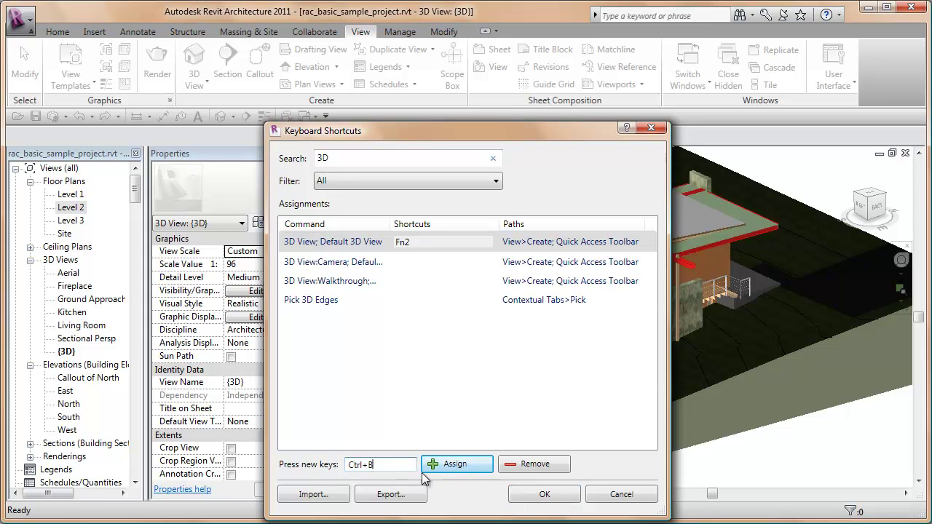
pyautogui.click(458, 467)
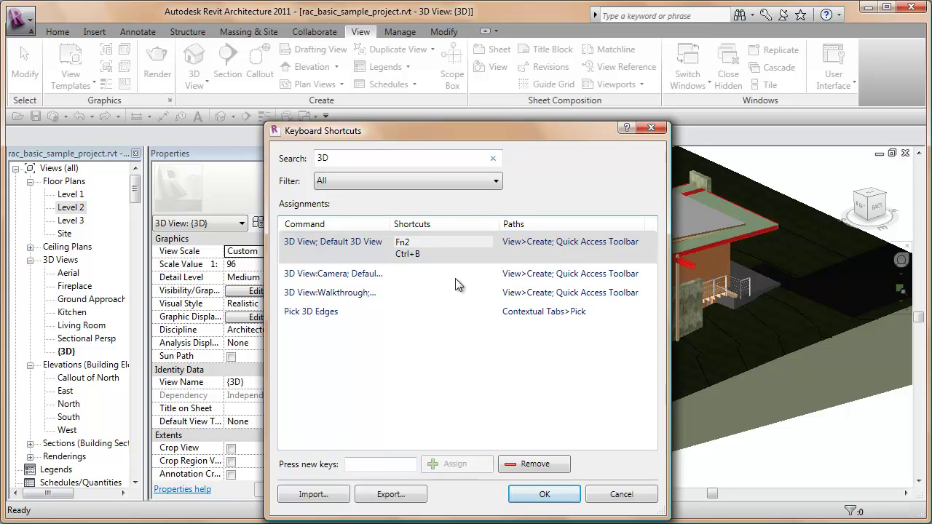
# Step: Remove the Fn2 shortcut from the Default 3D View command
pyautogui.click(424, 252)
pyautogui.click(425, 244)
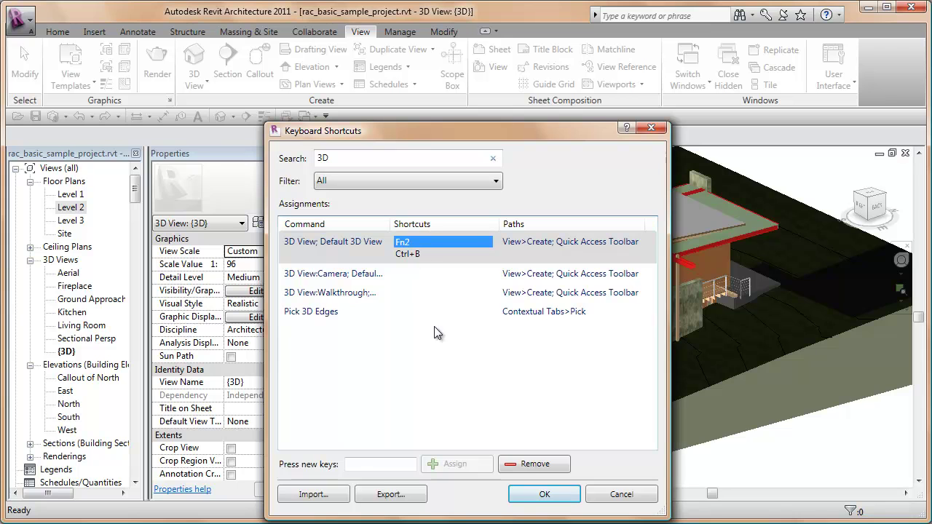
pyautogui.click(531, 470)
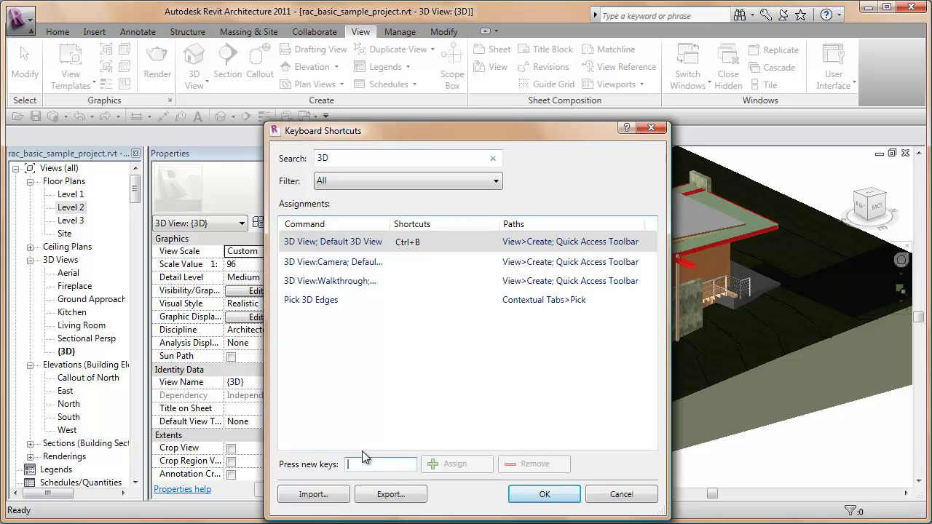
# Step: Try to assign Ctrl+B to Default 3D View again, and accept the shortcut settings
pyautogui.hotkey('ctrl', 'b')
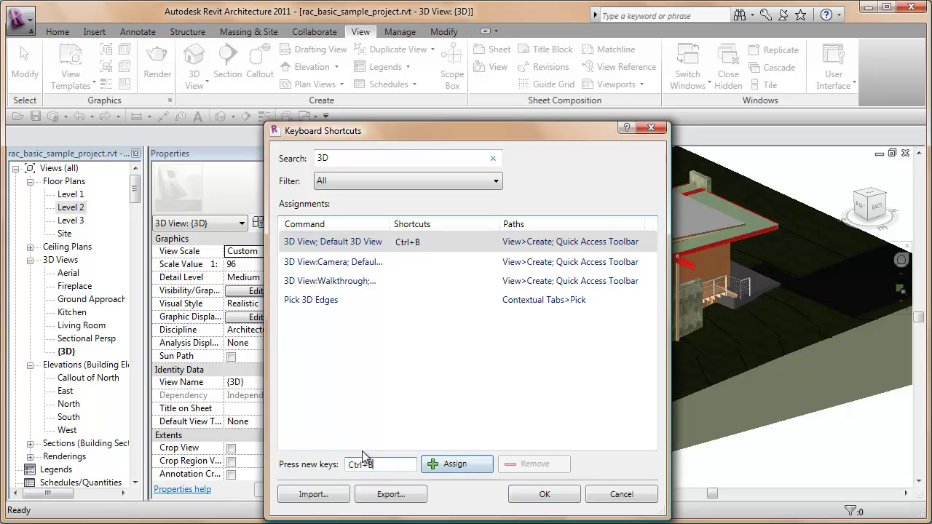
pyautogui.click(447, 465)
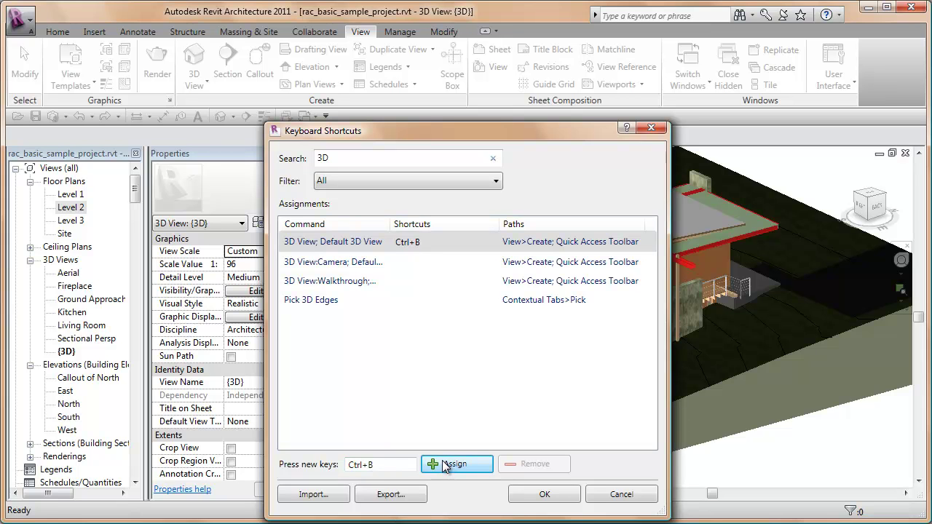
pyautogui.click(464, 465)
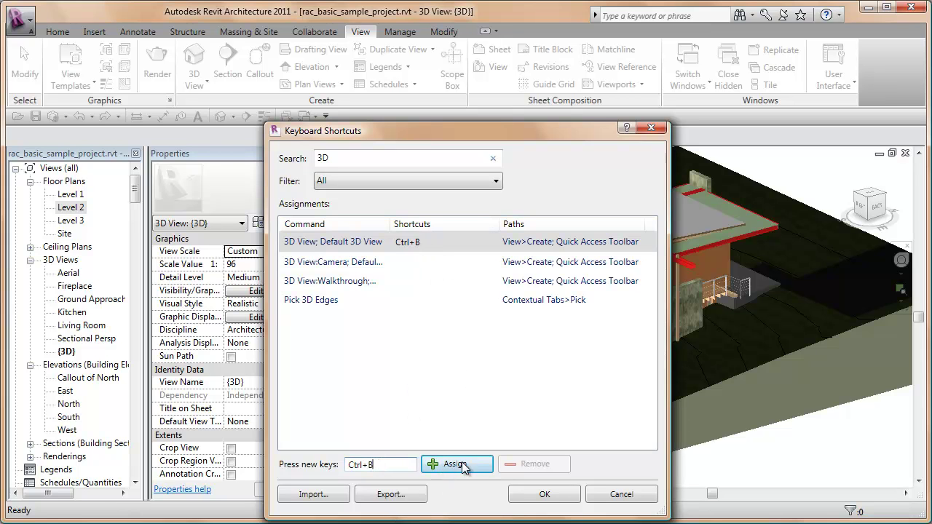
pyautogui.click(543, 496)
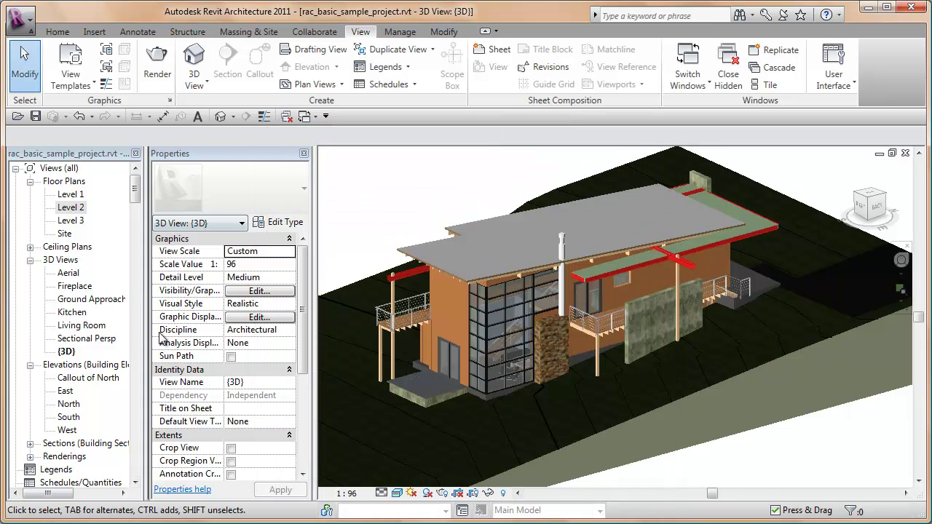
# Step: Open the North elevation and switch back to the default 3D view from the keyboard
pyautogui.doubleClick(69, 404)
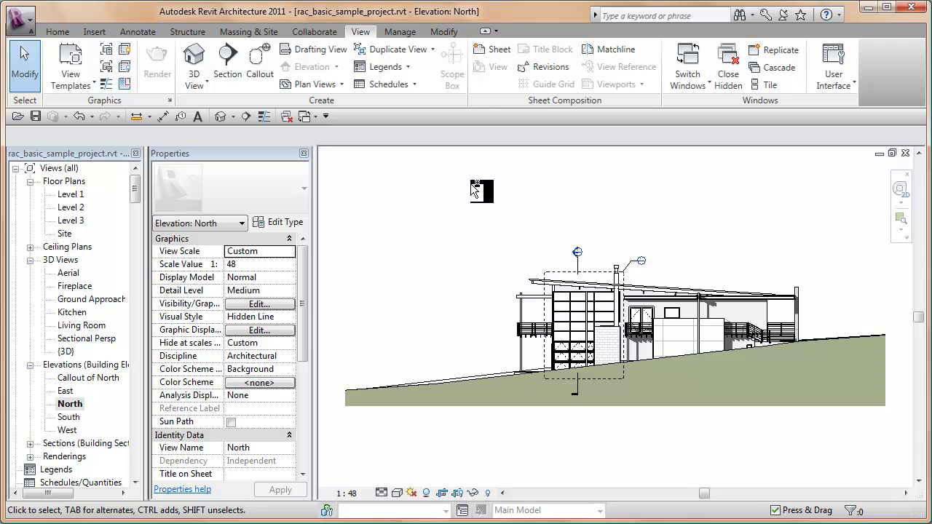
pyautogui.press('3')
pyautogui.press('d')
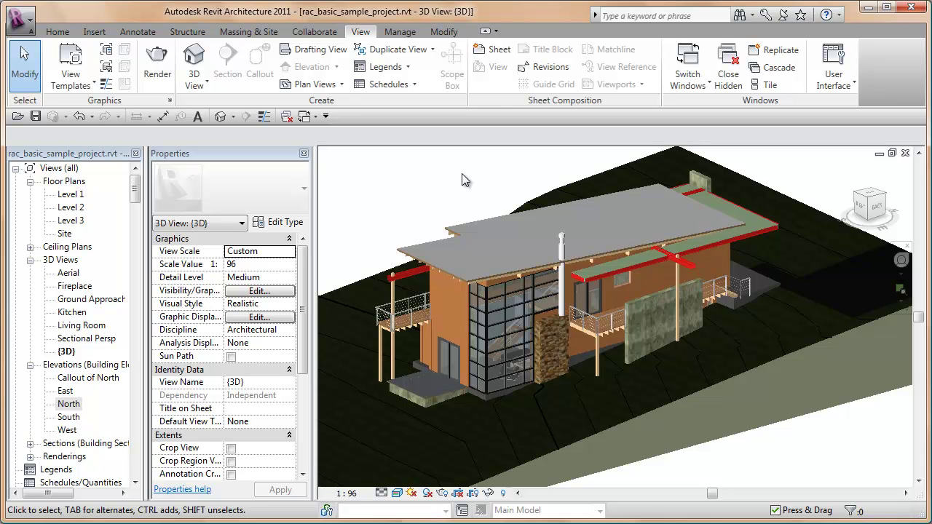
# Step: Open the keyboard shortcut settings and examine the export of shortcuts to an XML file, without saving a file
pyautogui.click(834, 73)
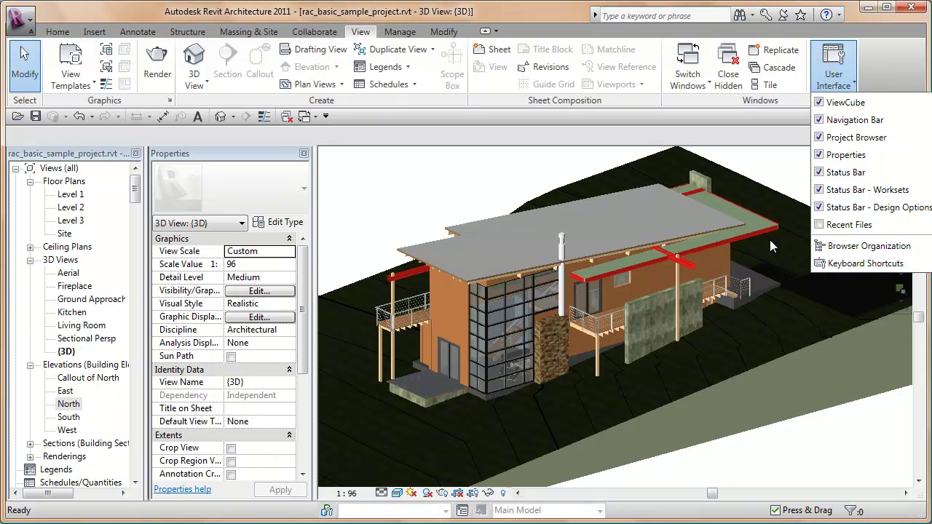
pyautogui.click(843, 263)
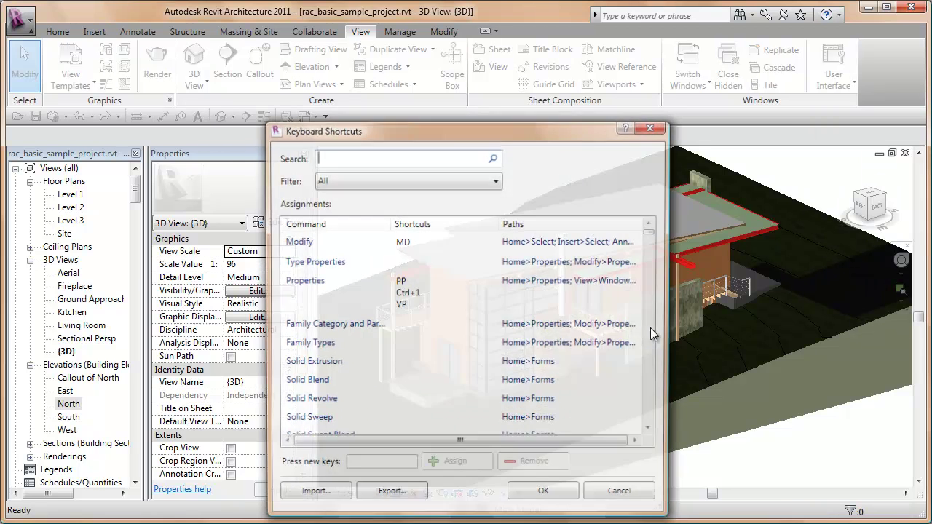
pyautogui.moveTo(466, 122); pyautogui.dragTo(443, 55)
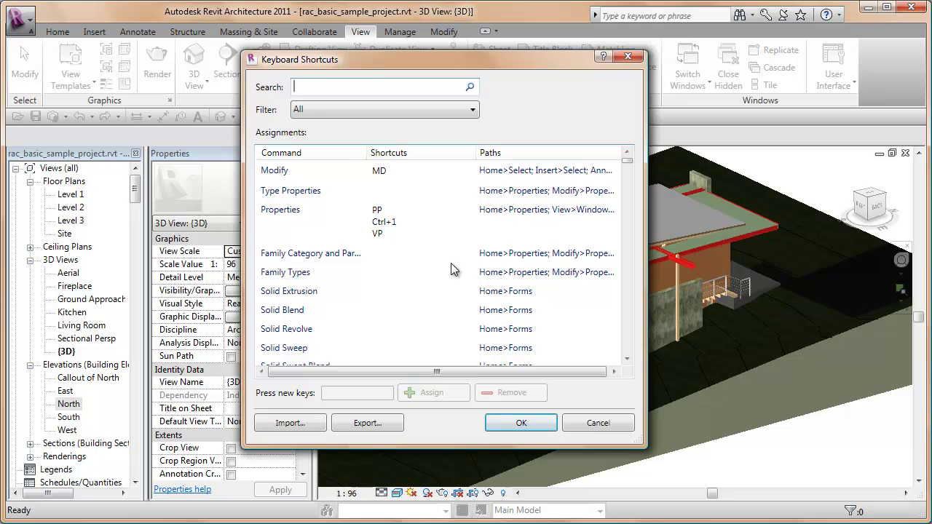
pyautogui.click(386, 425)
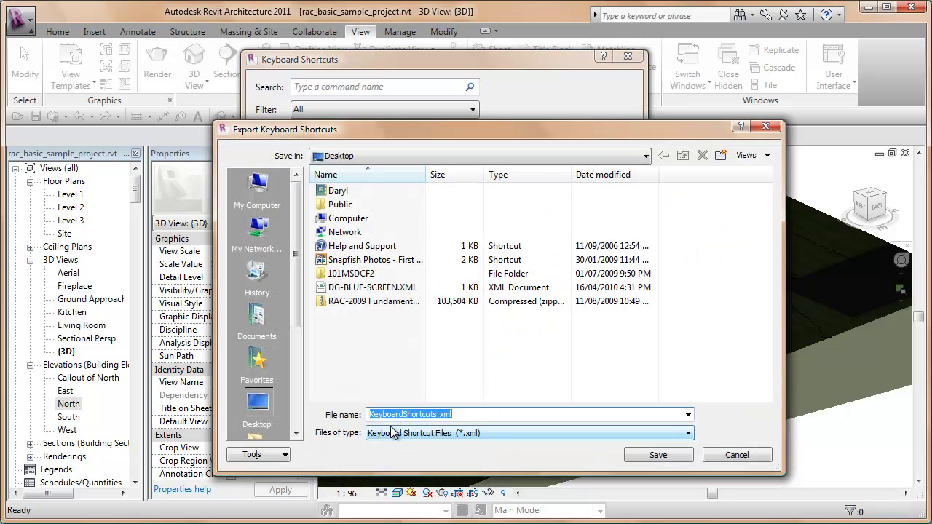
pyautogui.click(483, 416)
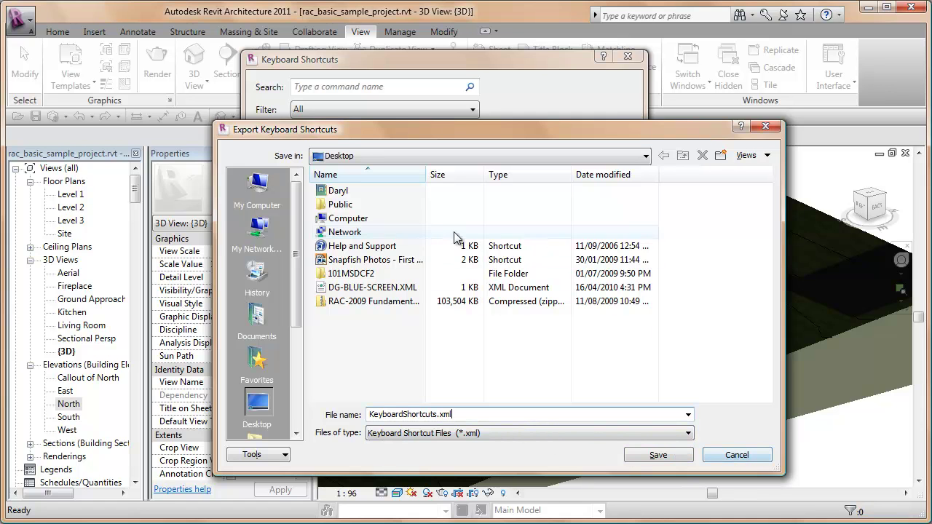
pyautogui.click(751, 457)
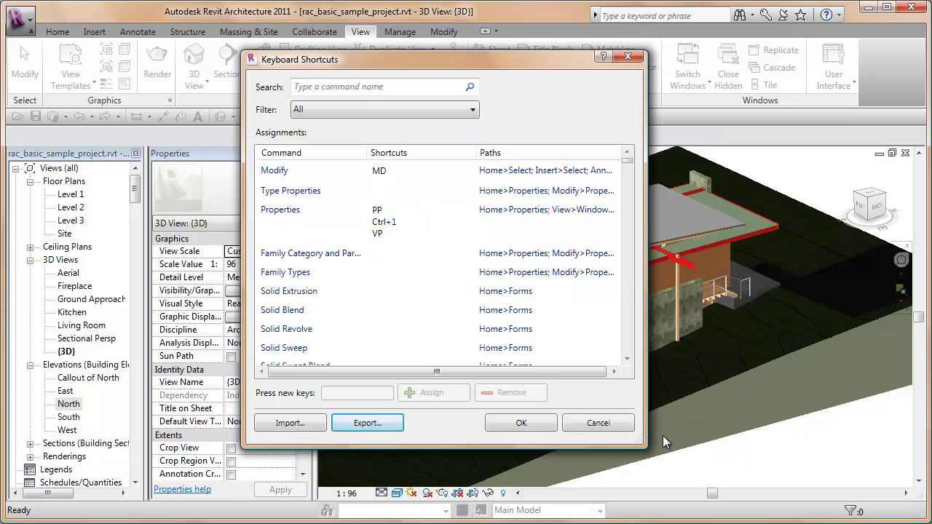
# Step: Examine the import of a keyboard shortcuts XML file without loading one, and close the shortcut settings without changes
pyautogui.click(306, 423)
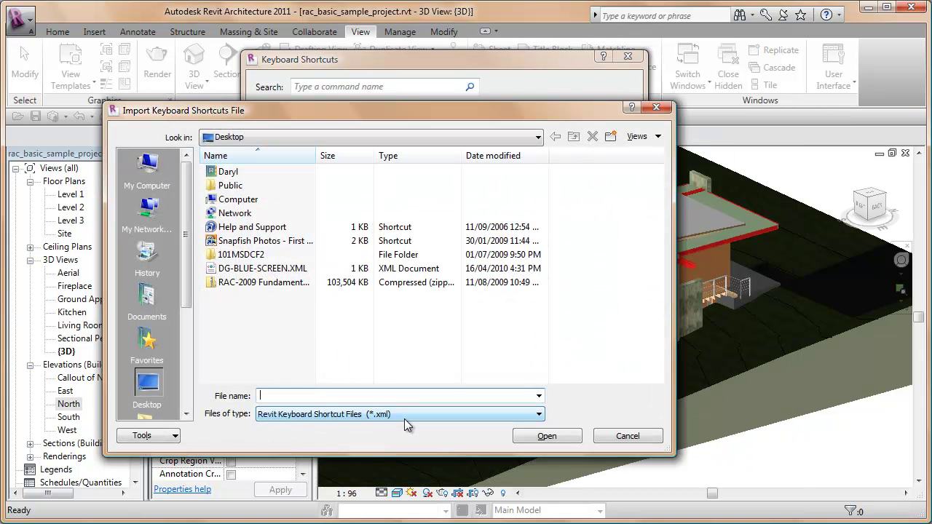
pyautogui.click(617, 436)
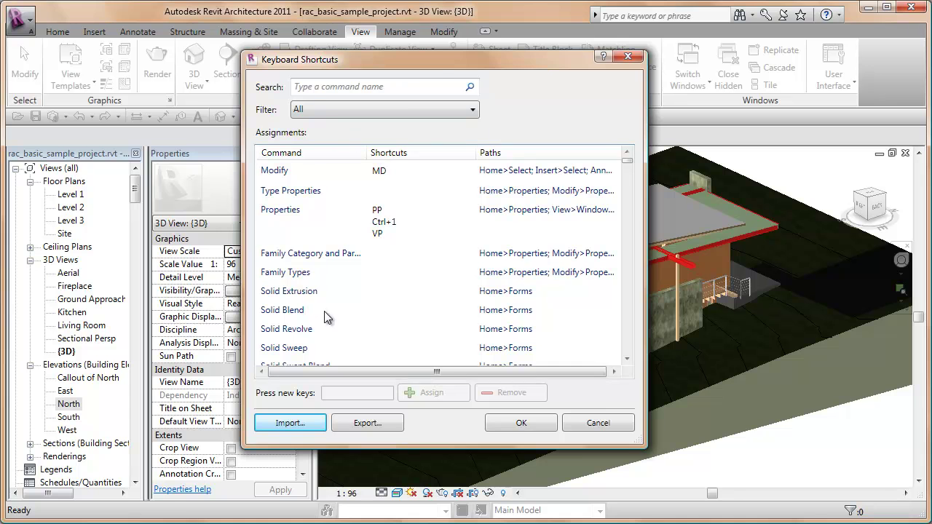
pyautogui.click(593, 424)
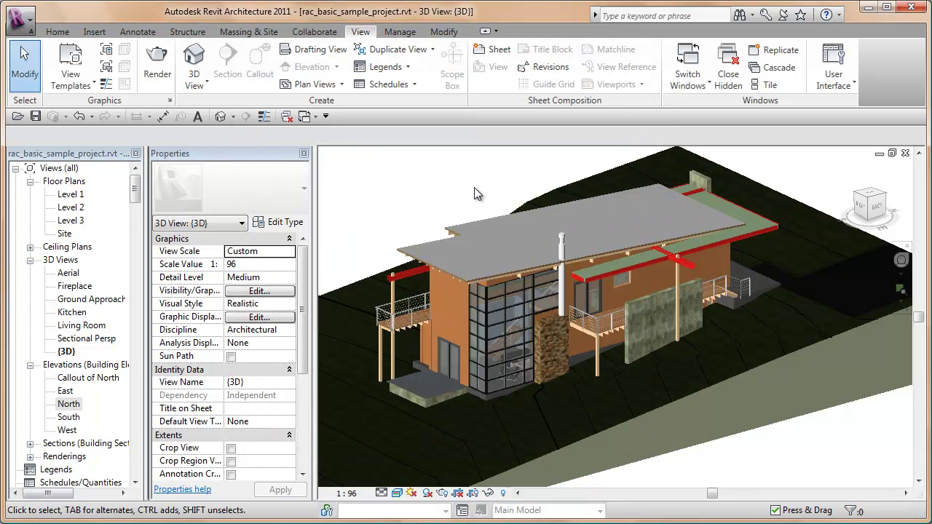